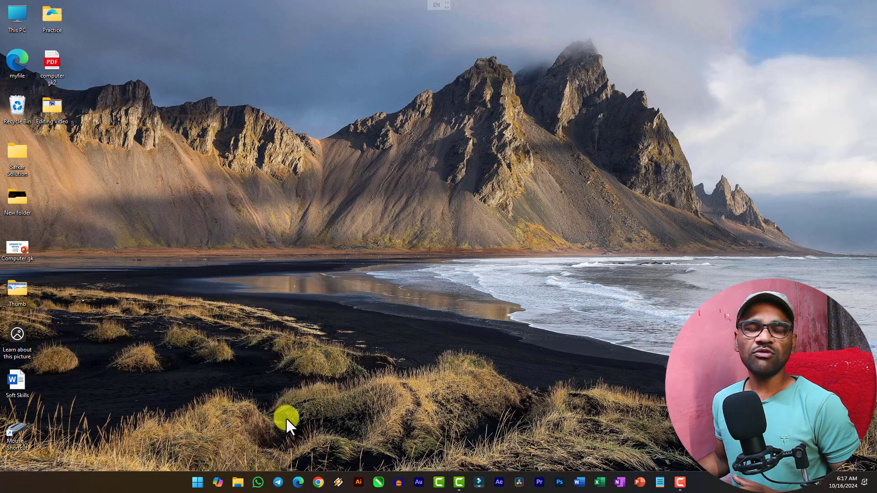
- Search for "word" on the computer and launch Microsoft Word
left_click(197, 484)
type("word")
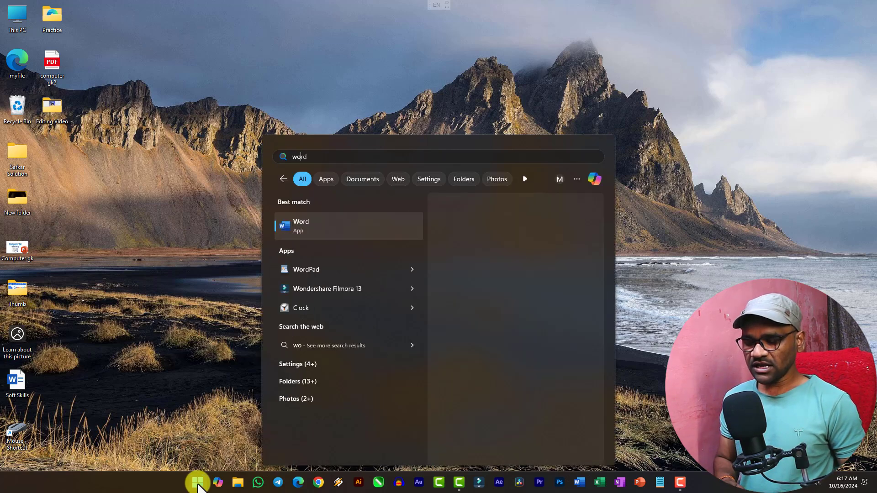
left_click(311, 225)
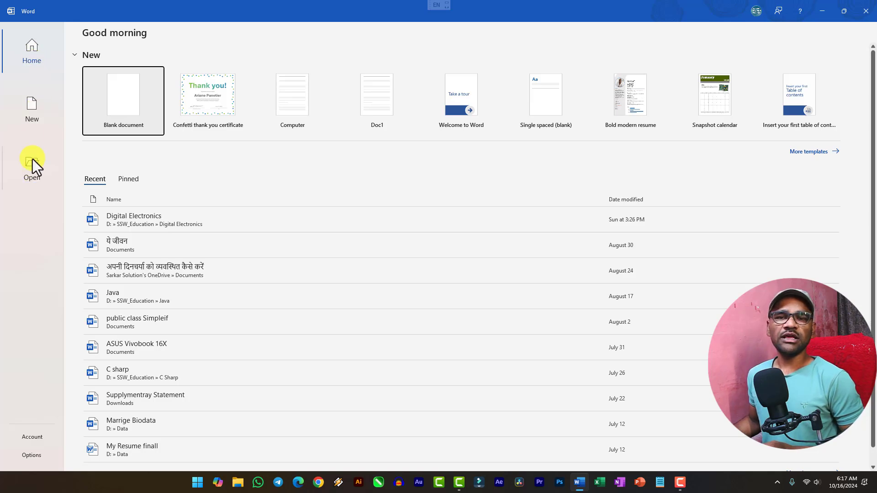
- Look through the New and Open pages of the start screen and return to the Home page
left_click(32, 113)
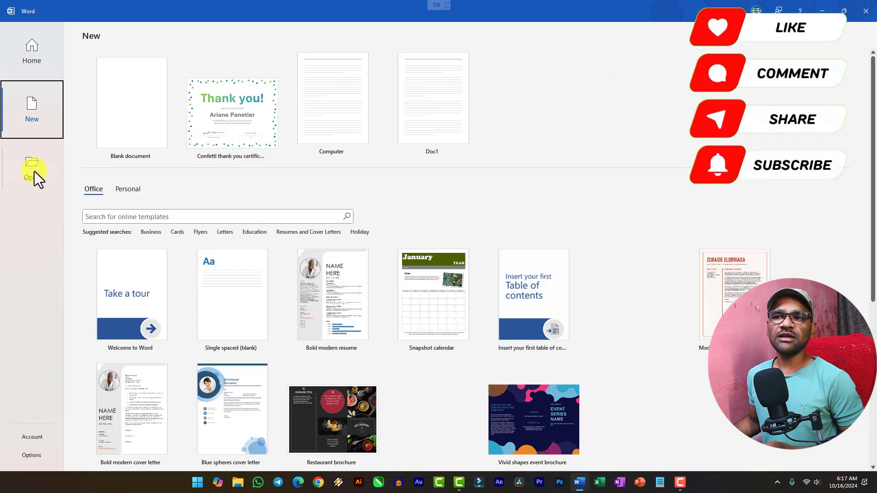
left_click(34, 169)
left_click(32, 110)
left_click(34, 57)
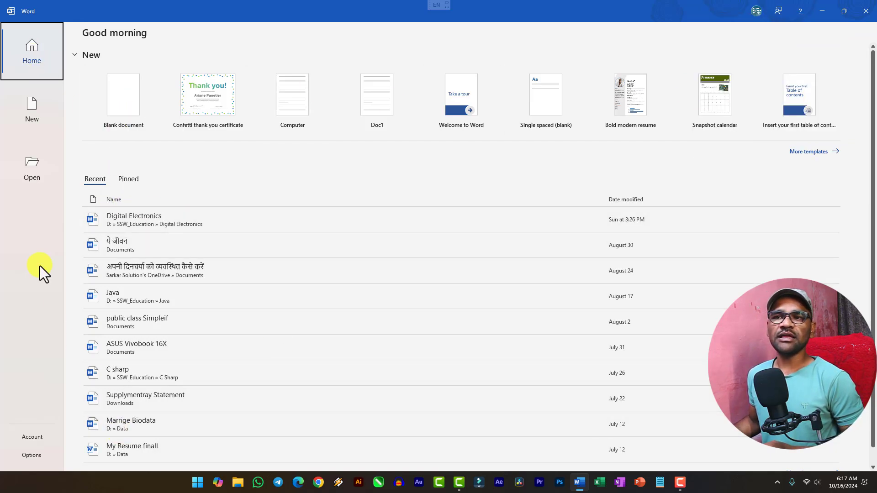
left_click(35, 122)
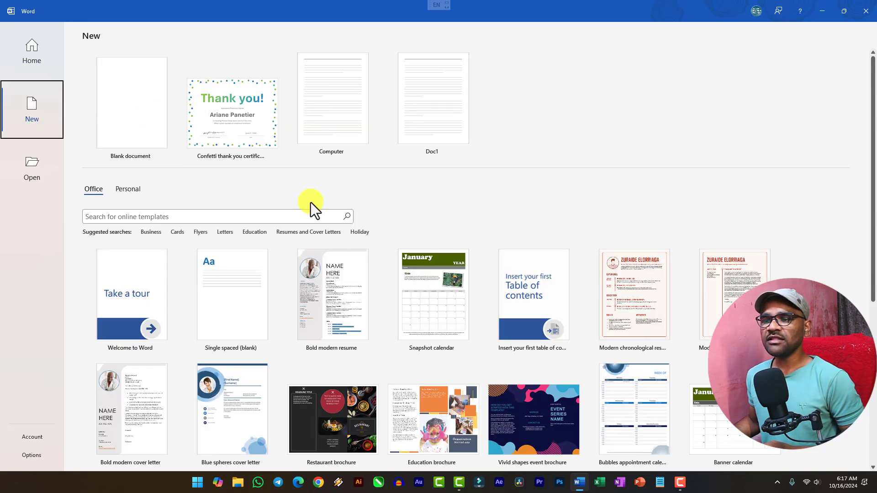
left_click(25, 170)
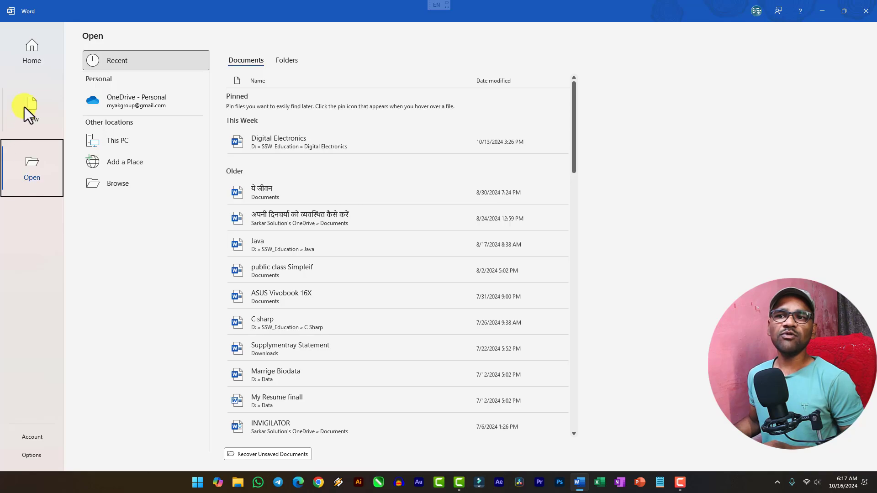
left_click(38, 53)
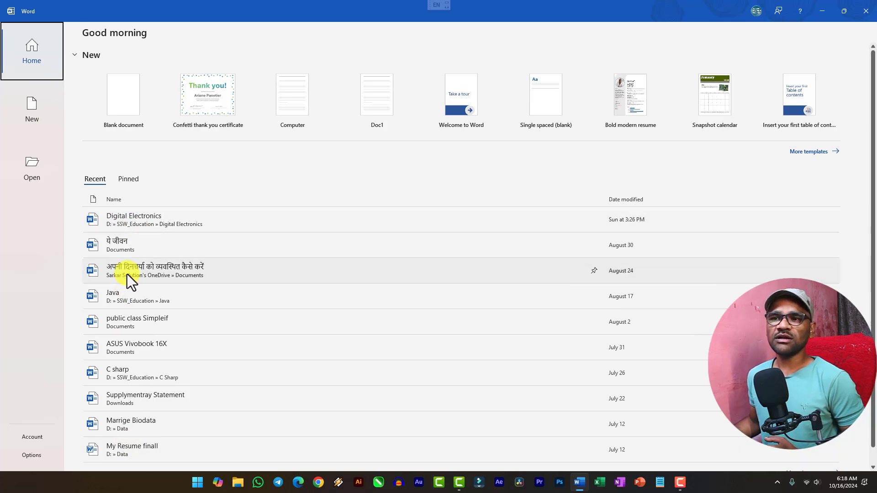
- Create a blank document and magnify the page to 180%
left_click(130, 97)
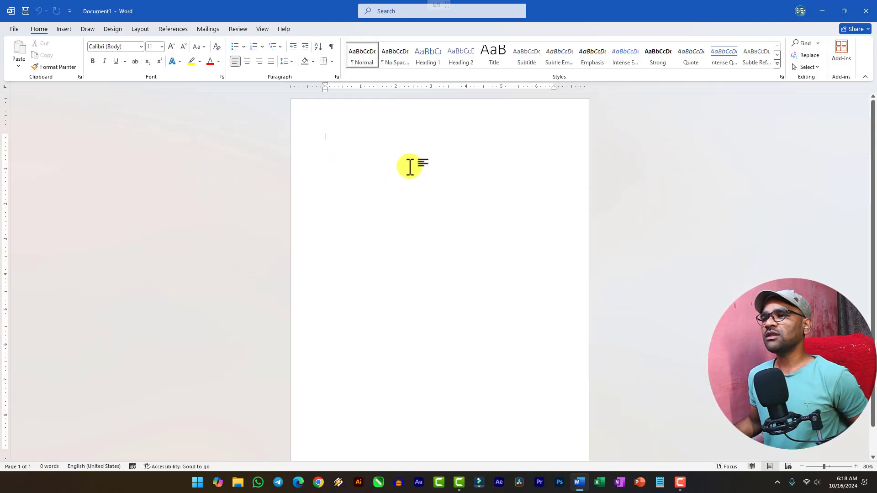
scroll(539, 192, "up", 4, "ctrl")
scroll(539, 192, "up", 2, "ctrl")
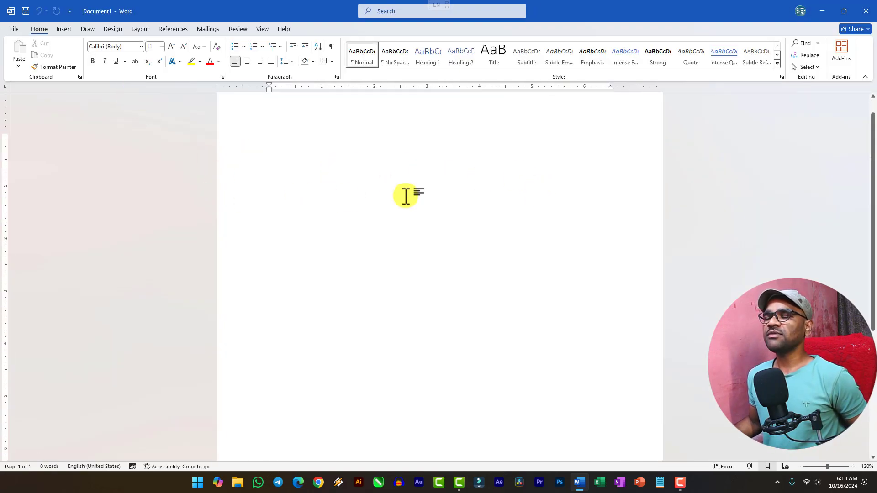
scroll(423, 187, "up", 4, "ctrl")
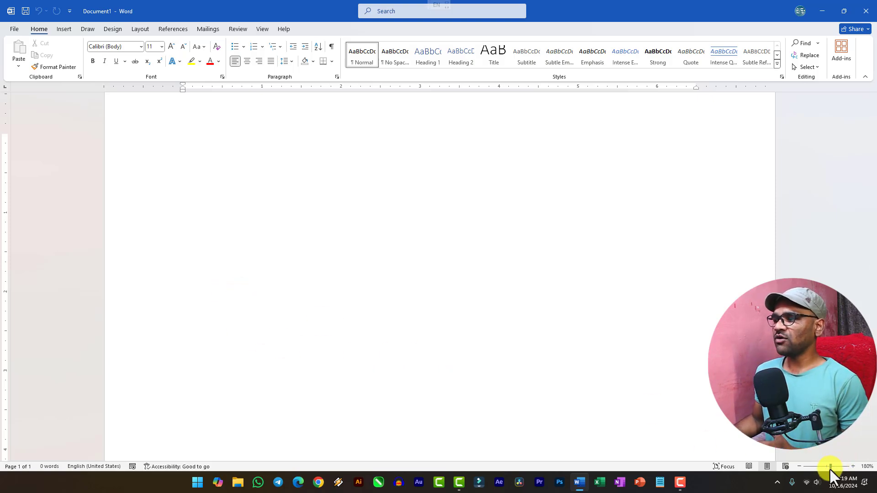
- Enlarge the page view to 348%, and reduce the zoom to 116%
left_click_drag(830, 468, 833, 467)
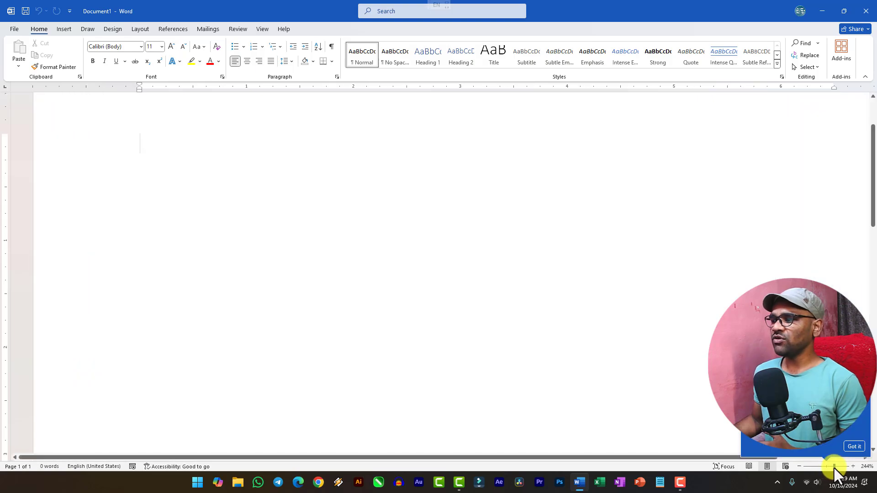
left_click(852, 466)
left_click(852, 466)
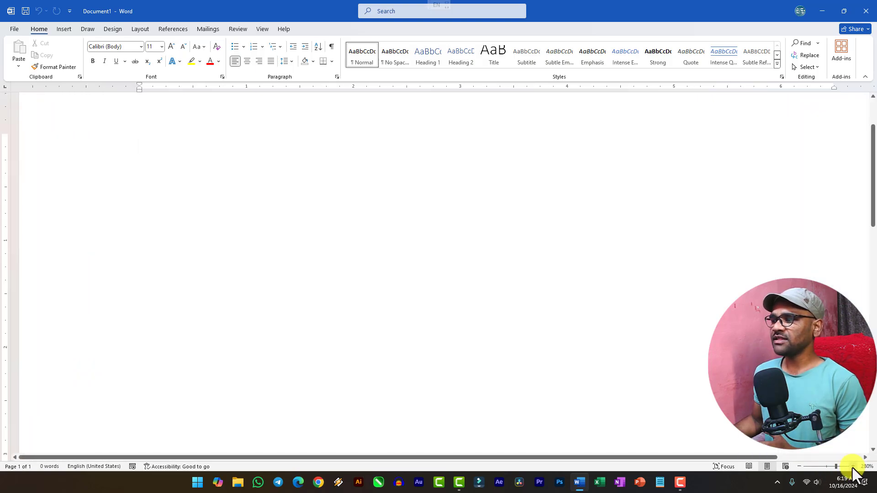
left_click(852, 466)
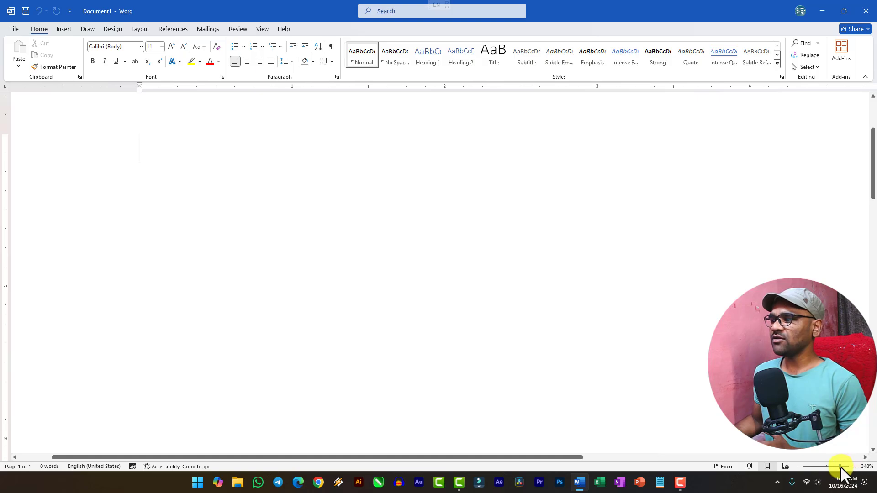
left_click(827, 467)
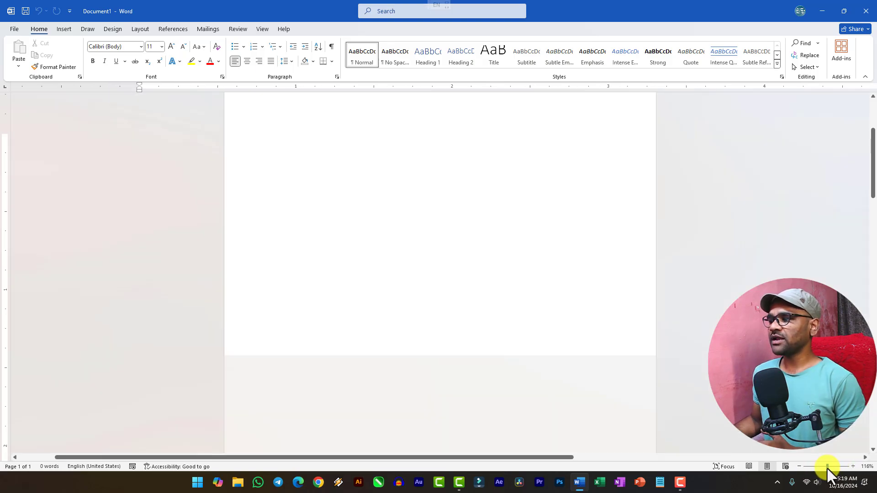
- Fill the blank document with sample paragraphs using the =rand() function
type("rand")
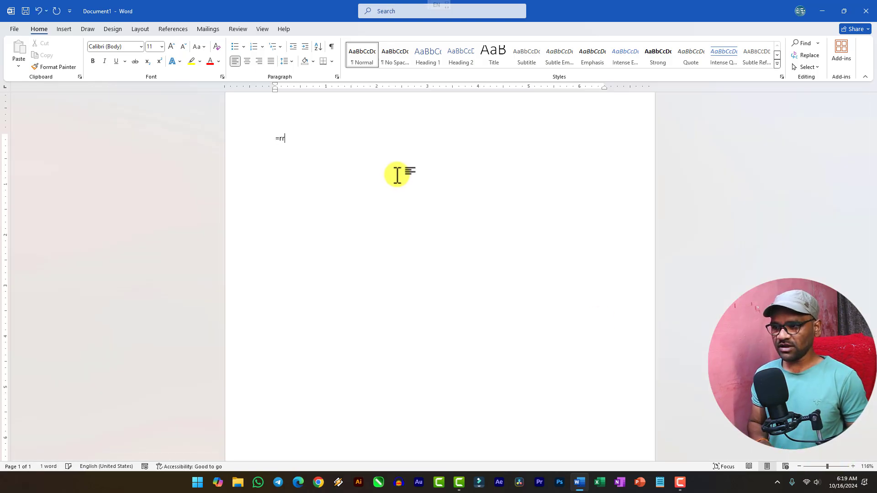
key("BackSpace")
key("BackSpace")
key("BackSpace")
type("r")
type("d()")
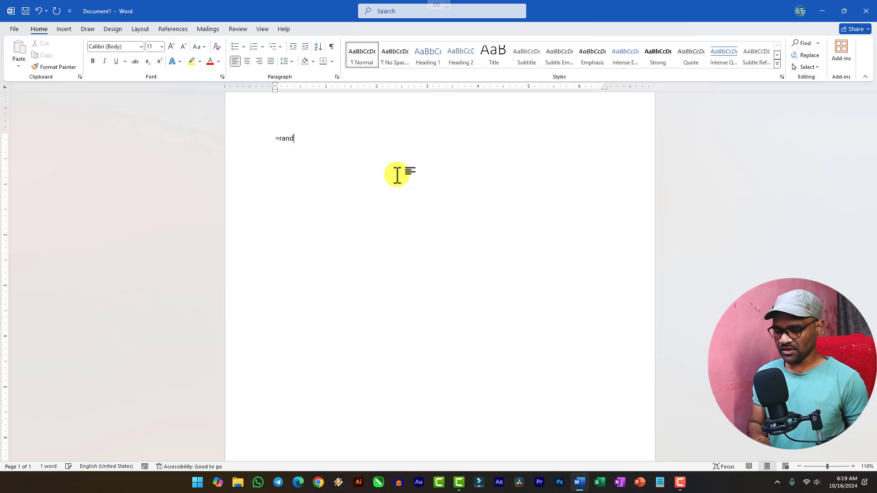
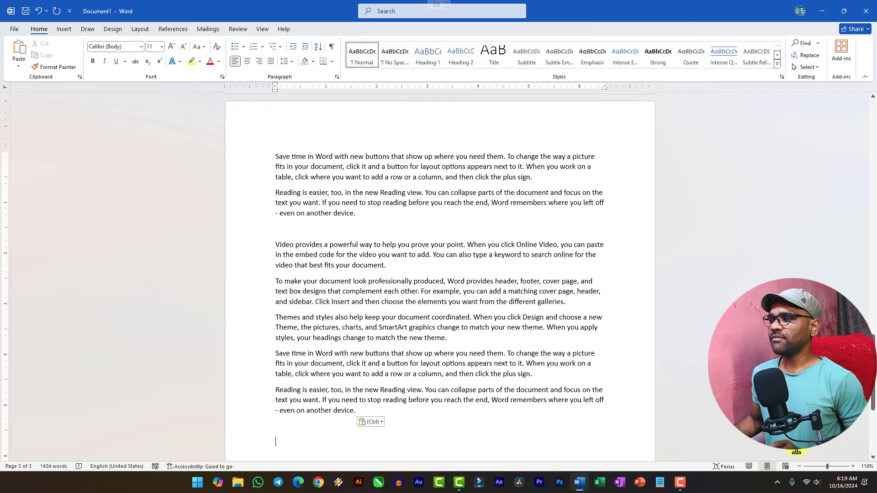
- Magnify the sample text on the last page to 424%
left_click(852, 466)
left_click(852, 466)
left_click(852, 466)
left_click(852, 466)
left_click(852, 467)
left_click(852, 466)
left_click(852, 467)
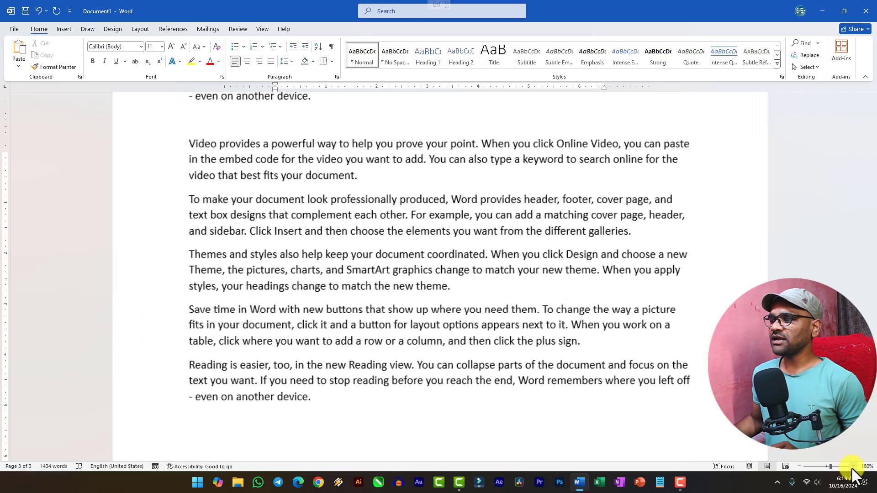
left_click(852, 466)
left_click(852, 466)
left_click_drag(832, 465, 845, 466)
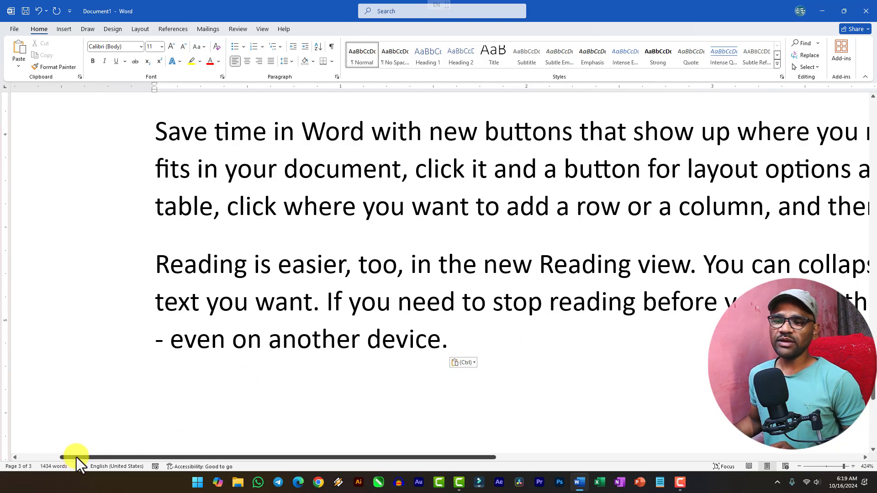
- Scroll horizontally and vertically through the magnified document to examine the sample paragraphs
left_click_drag(77, 457, 152, 460)
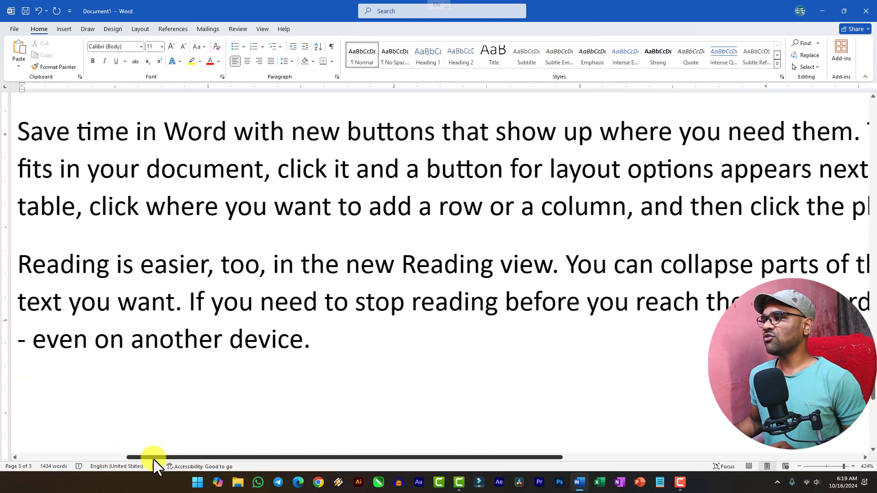
left_click_drag(873, 394, 872, 101)
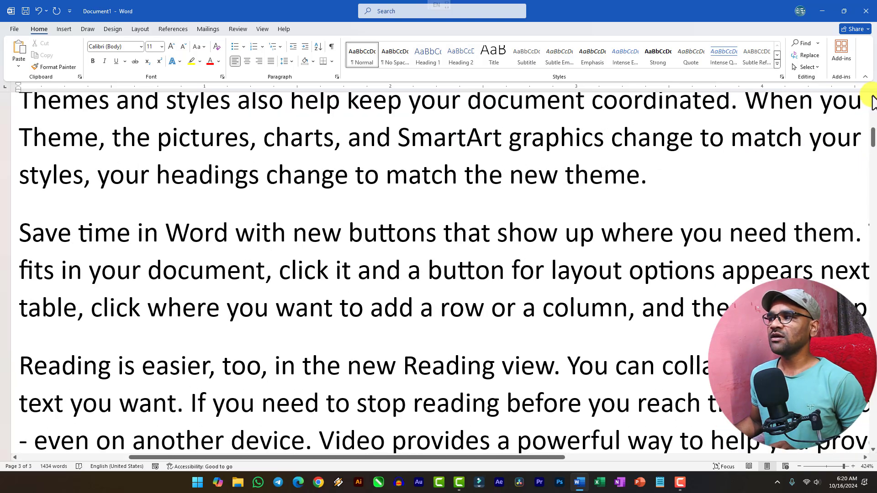
left_click(872, 97)
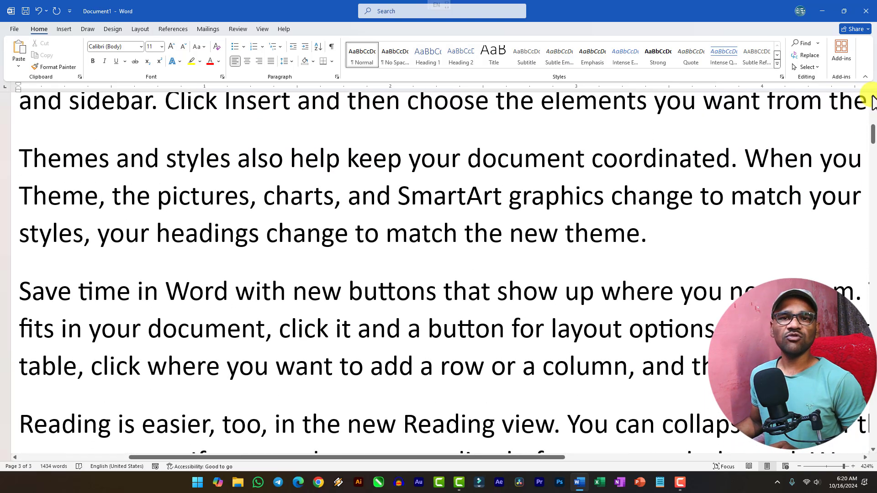
scroll(872, 446, "down", 1)
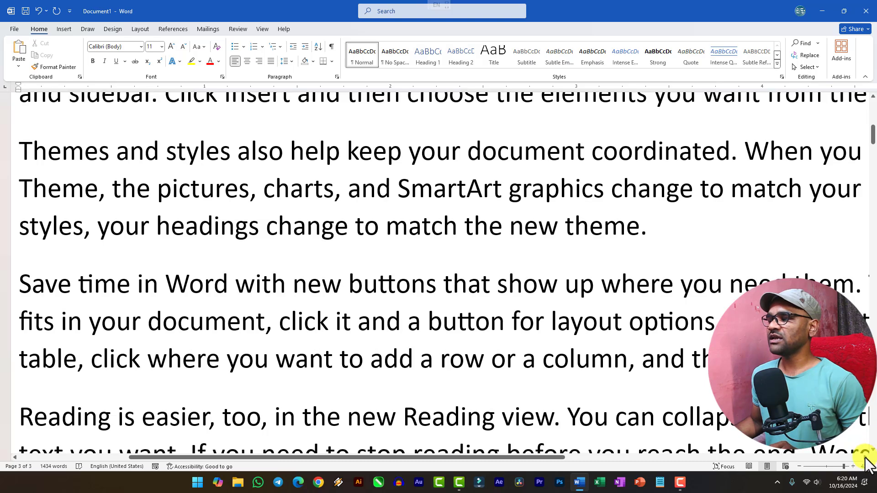
scroll(868, 452, "right", 5)
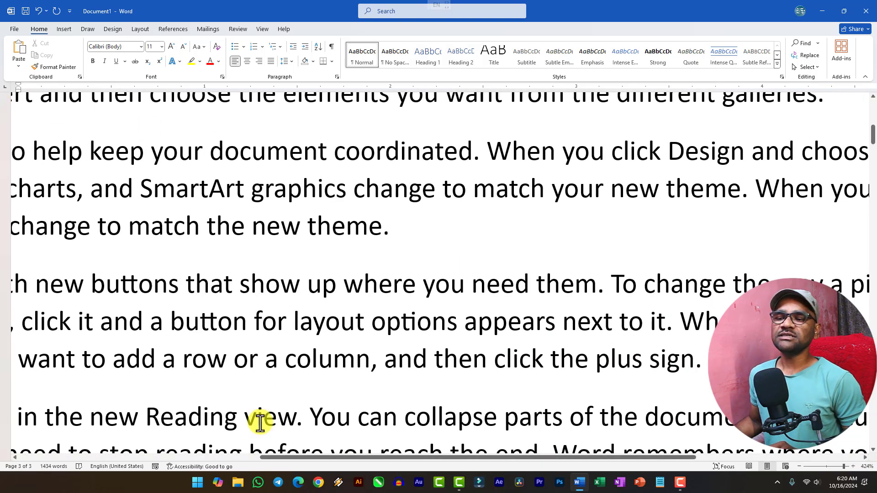
left_click_drag(366, 458, 269, 456)
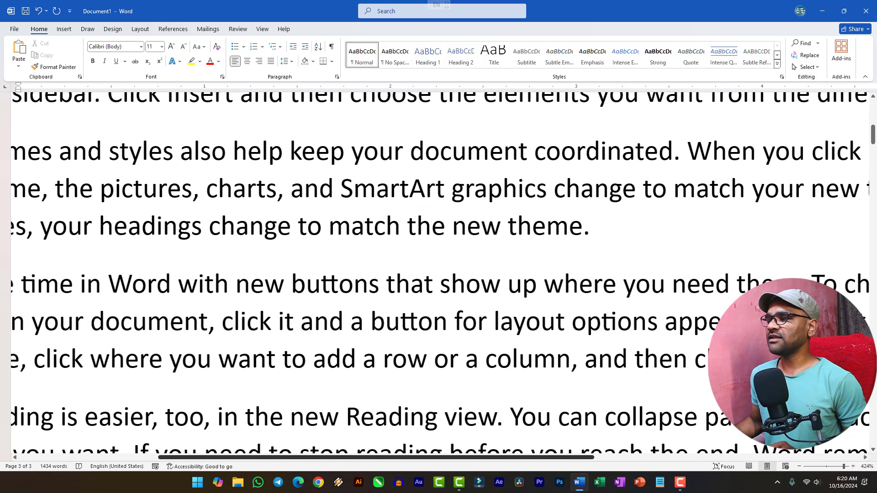
- Reduce the zoom to 100%, set it to 172%, and place the cursor in the "Save time in Word" paragraph
mouse_move(844, 466)
left_mouse_down()
mouse_move(851, 465)
mouse_move(809, 466)
mouse_move(826, 466)
left_mouse_up()
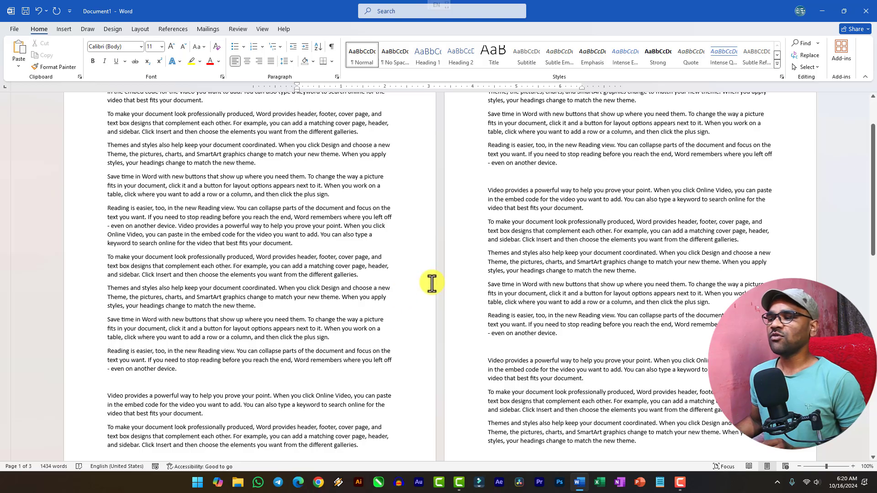
left_click_drag(827, 466, 831, 466)
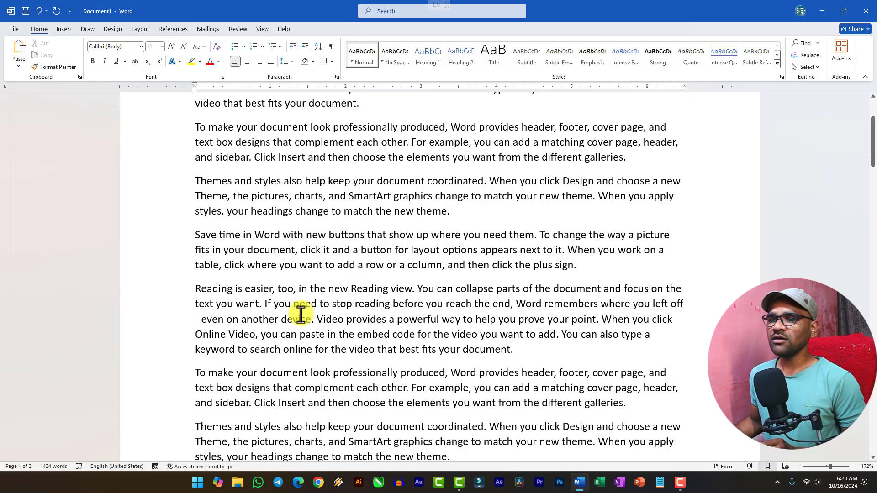
left_click(292, 250)
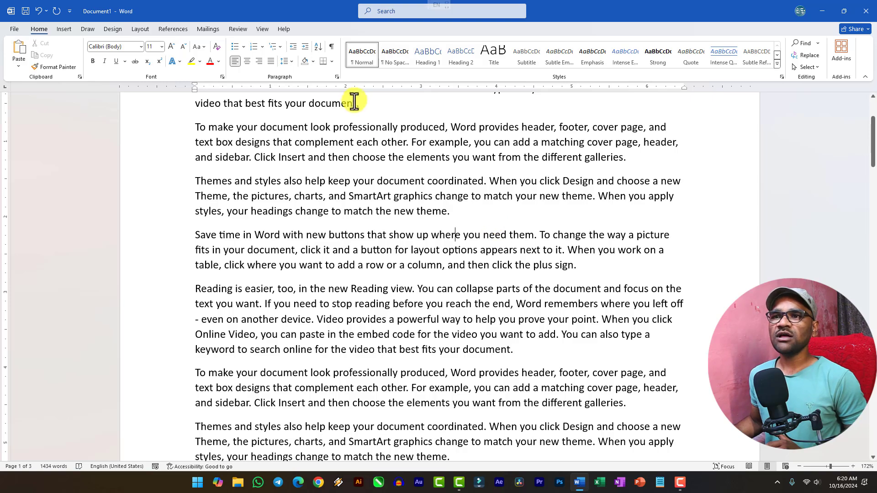
- Examine the commands available for customizing the Quick Access Toolbar and close the list without changing anything
left_click(71, 14)
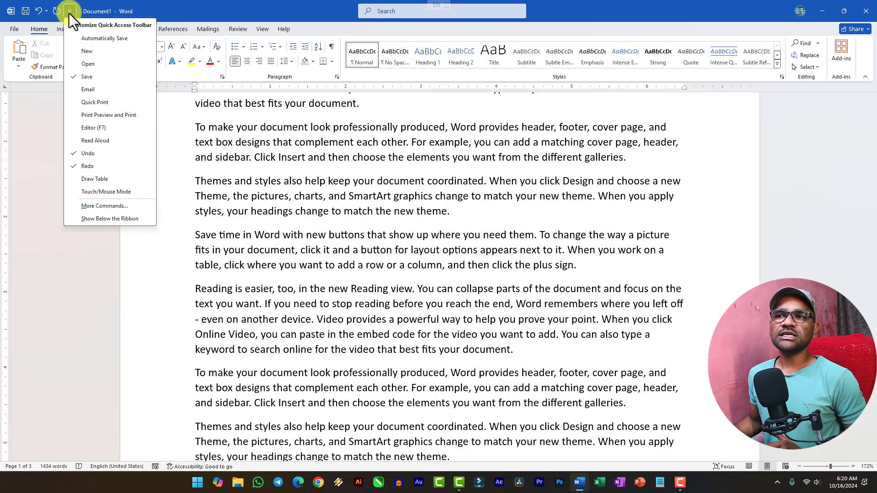
left_click(69, 13)
left_click(69, 12)
left_click(69, 13)
left_click(69, 12)
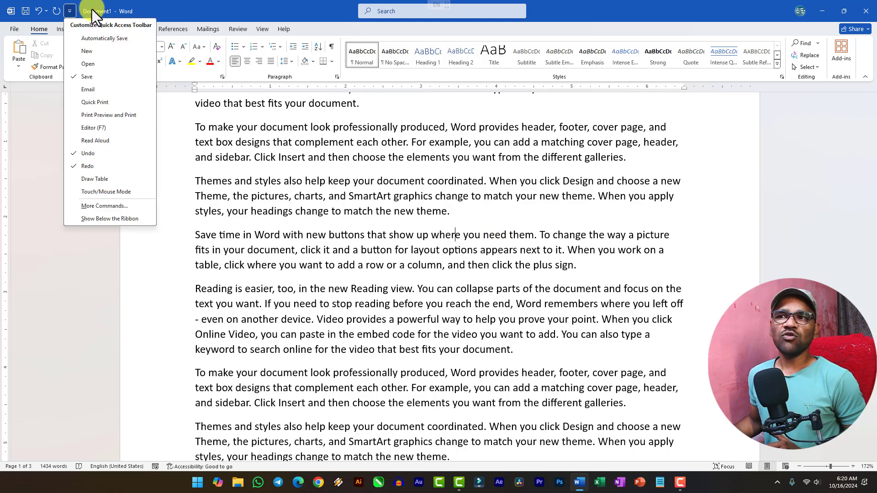
left_click(142, 9)
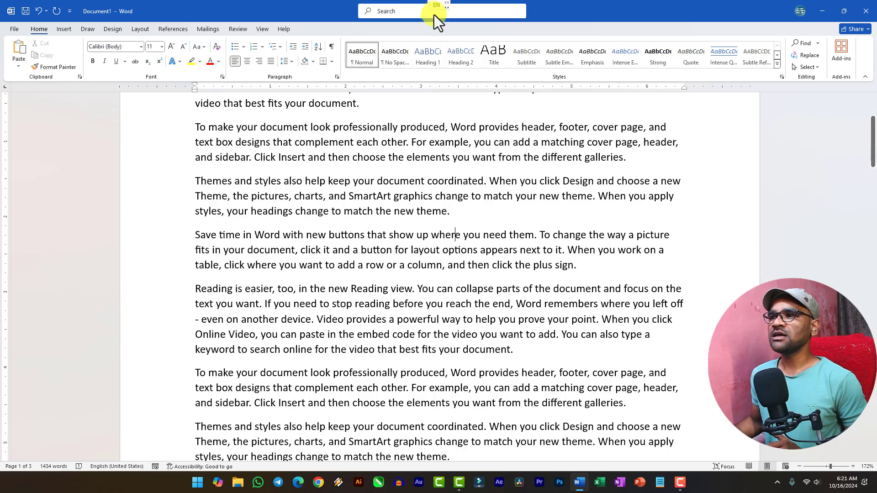
- Search Word's actions for "find", view the Replace options of the Find and Replace dialog, and close it
left_click(410, 11)
type("find")
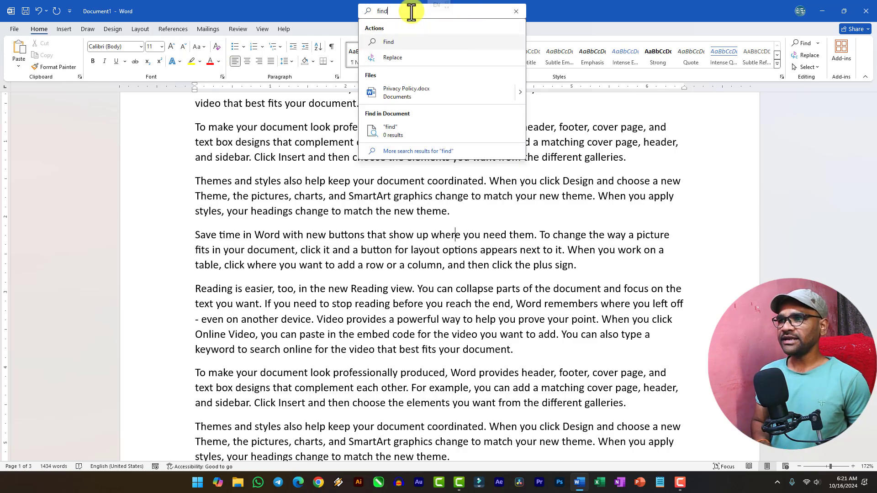
left_click(398, 110)
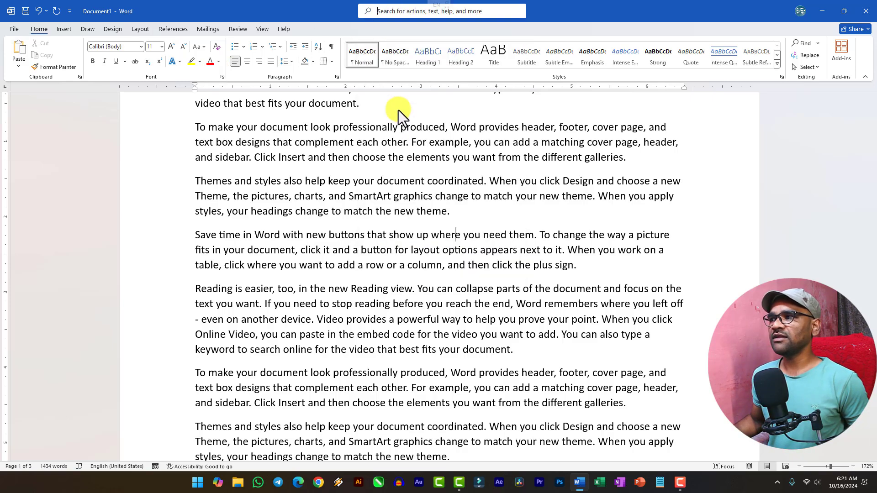
left_click_drag(417, 128, 338, 116)
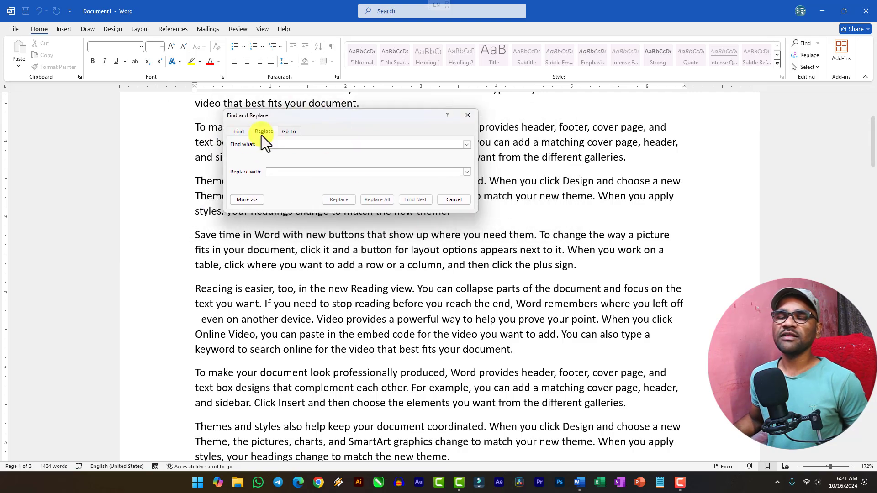
left_click(455, 201)
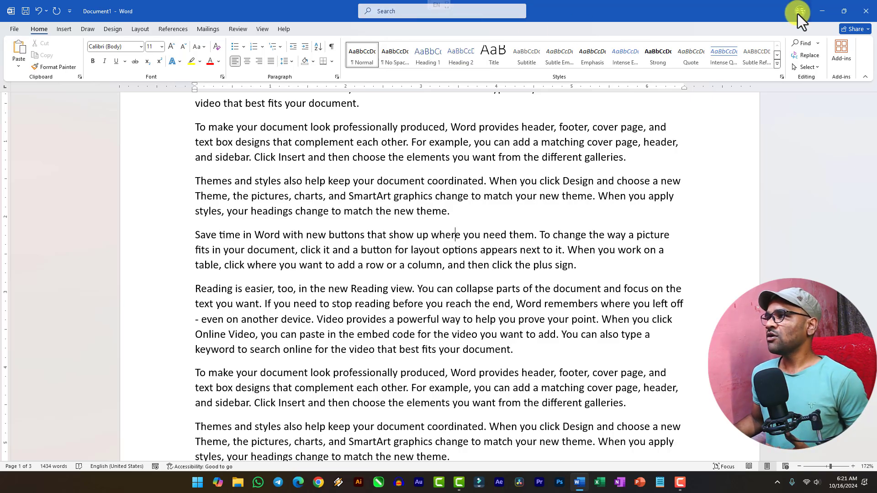
- Minimize the document window to show the desktop and bring the window back
left_click(823, 12)
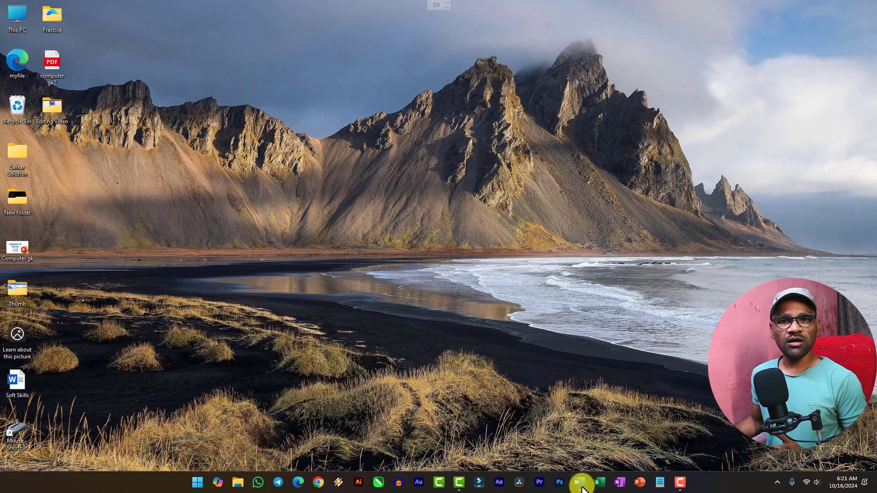
mouse_move(582, 489)
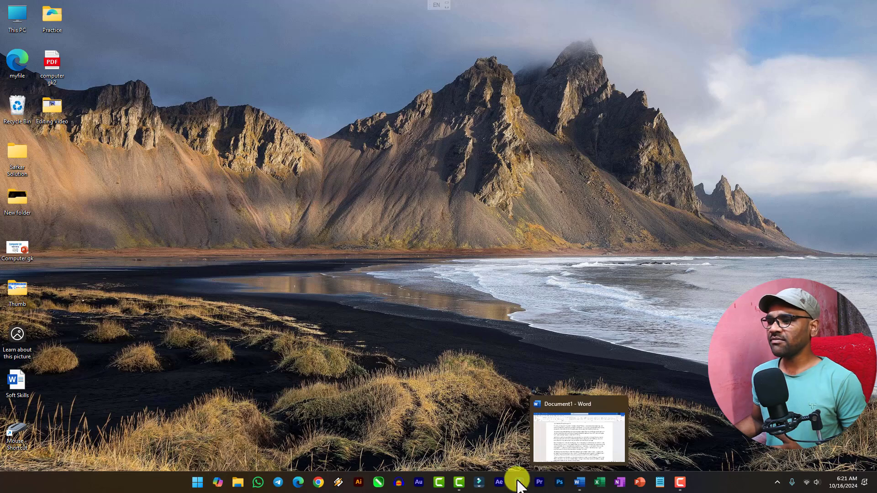
left_click(580, 485)
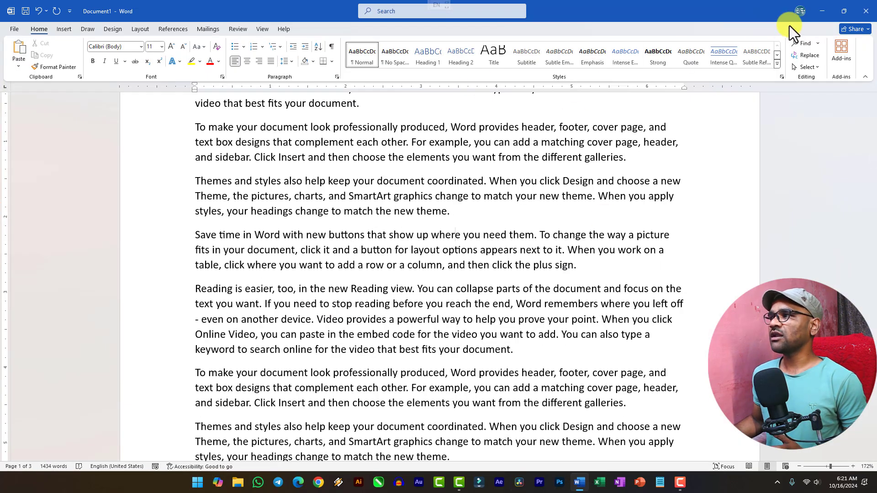
- Restore the document window down to a smaller size and maximize it again
left_click(843, 12)
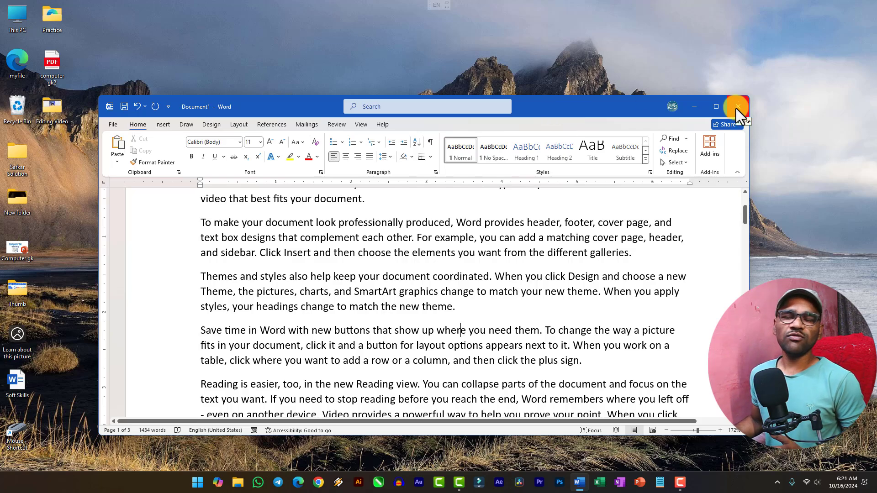
left_click(716, 110)
left_click(447, 195)
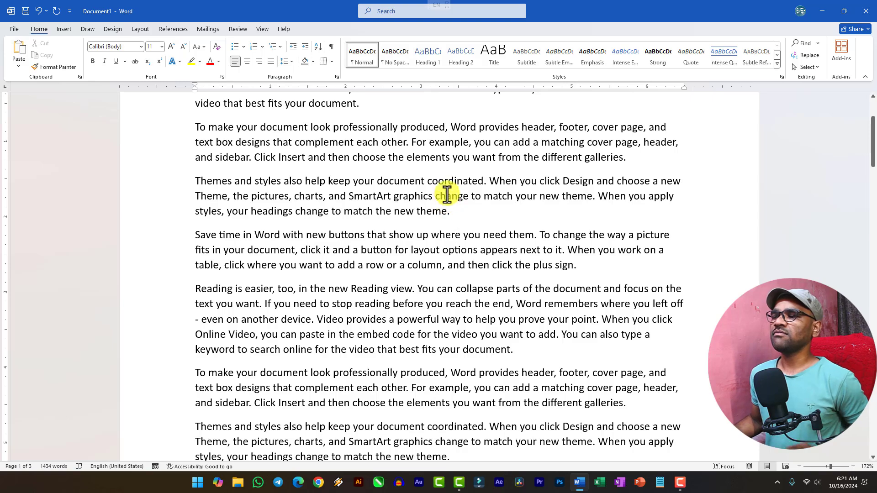
- Replace all of the document's sample text with "MS Word- "
scroll(450, 209, "up", 3)
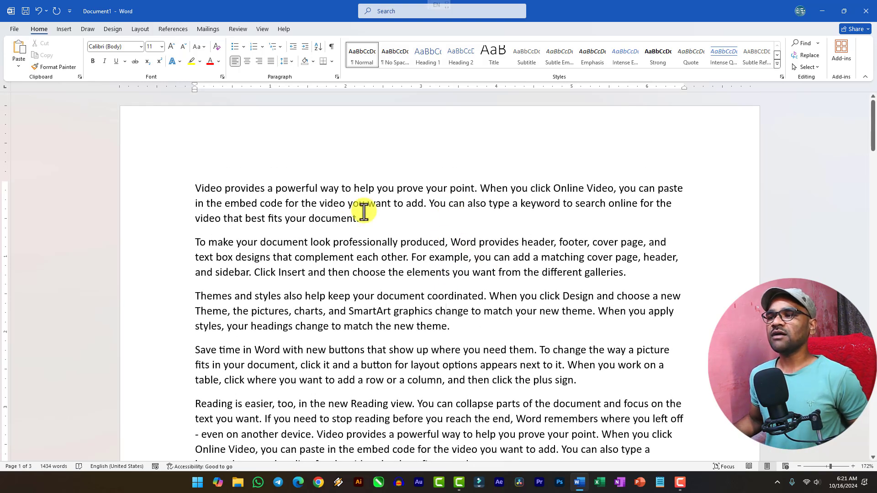
key("ctrl+a")
type("W")
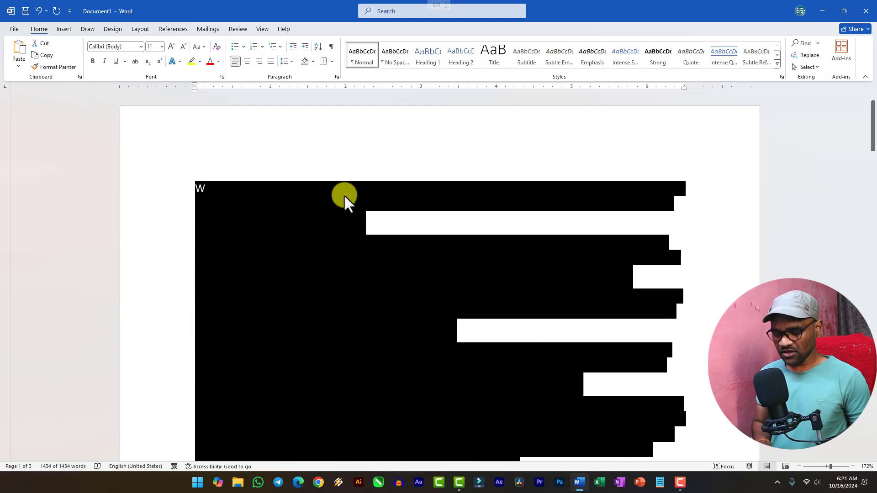
key("ctrl+a")
type("MS Word-")
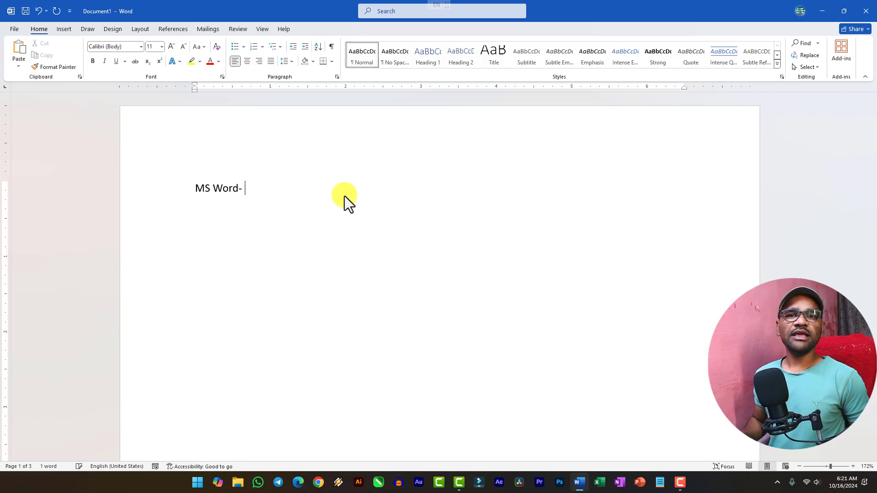
- Increase the font size of the "MS Word-" text to 24
key("ctrl+a")
key("ctrl+shift+period")
key("ctrl+shift+period")
key("ctrl+shift+period")
key("ctrl+shift+period")
key("ctrl+shift+period")
key("ctrl+shift+period")
key("ctrl+shift+period")
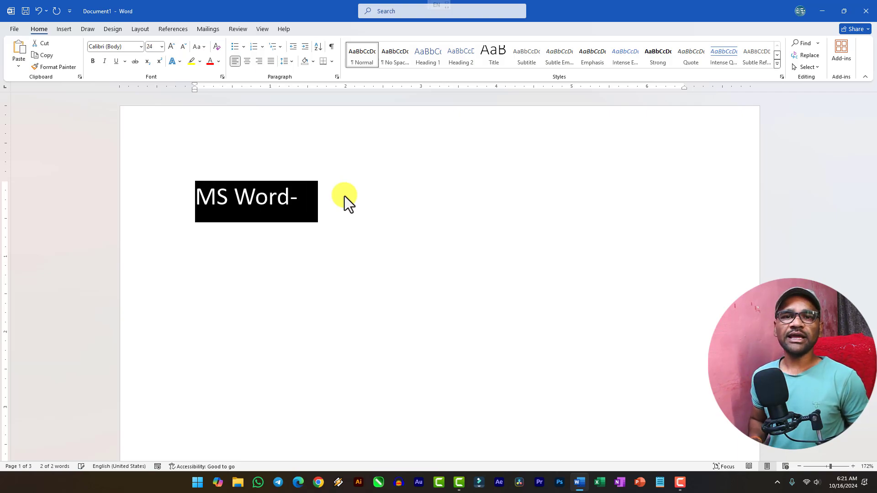
- Complete the heading line so that it reads "MS Word- Word Processing"
key("Right")
type("Wor")
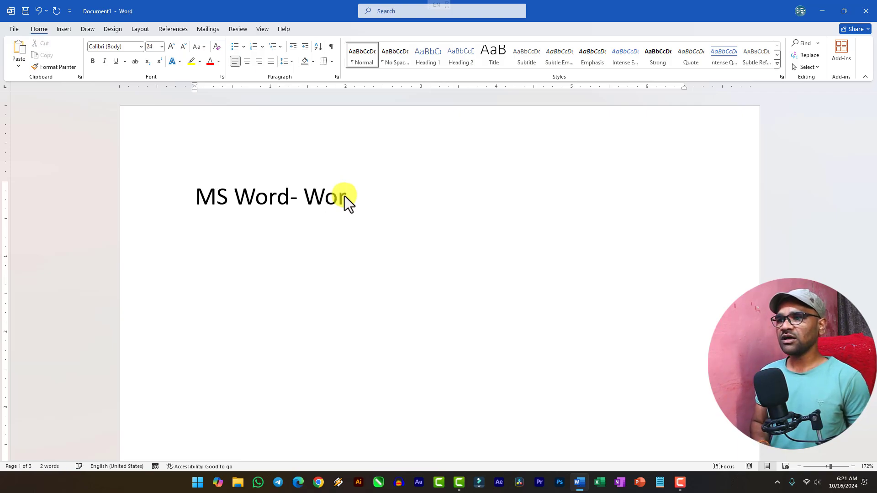
type("d Processing")
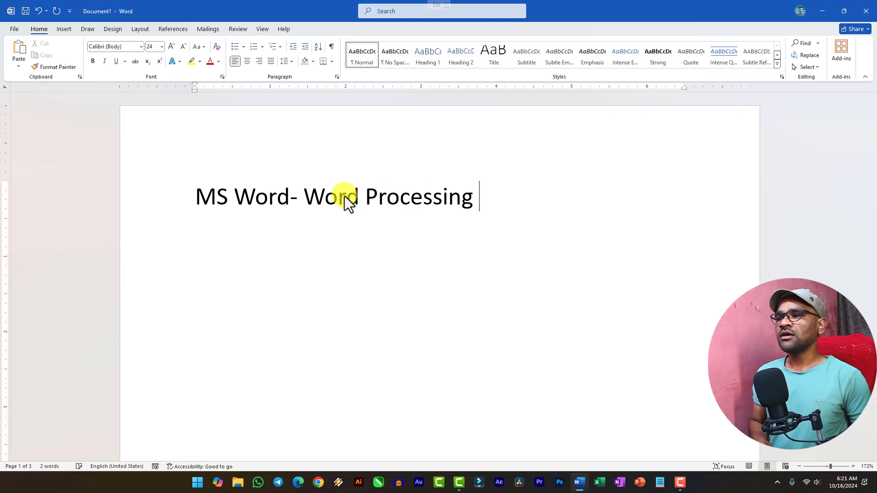
key("BackSpace")
- Create a numbered list below the heading with the items Typing, Editing, Formatting, Saving and Printing
key("Return")
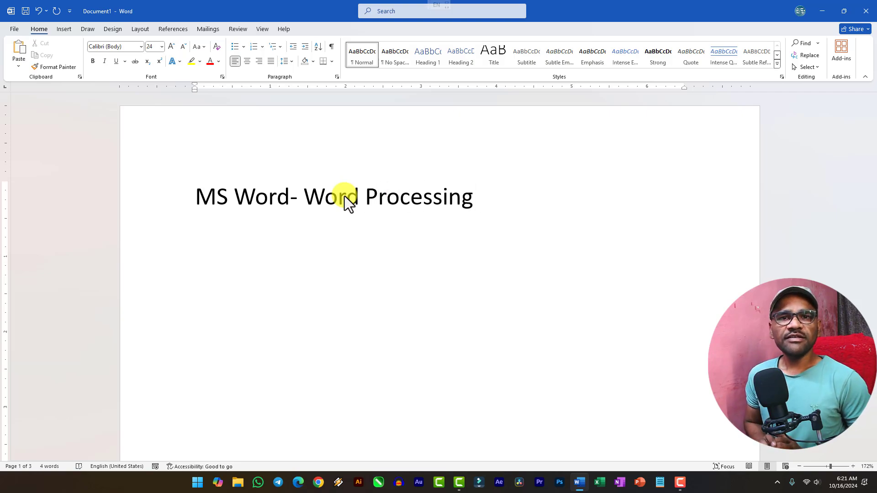
type("1.")
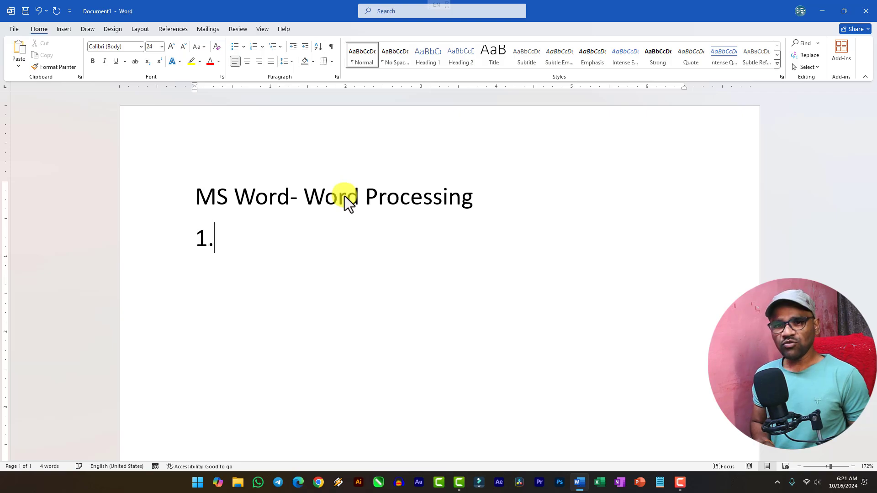
type(" Typing")
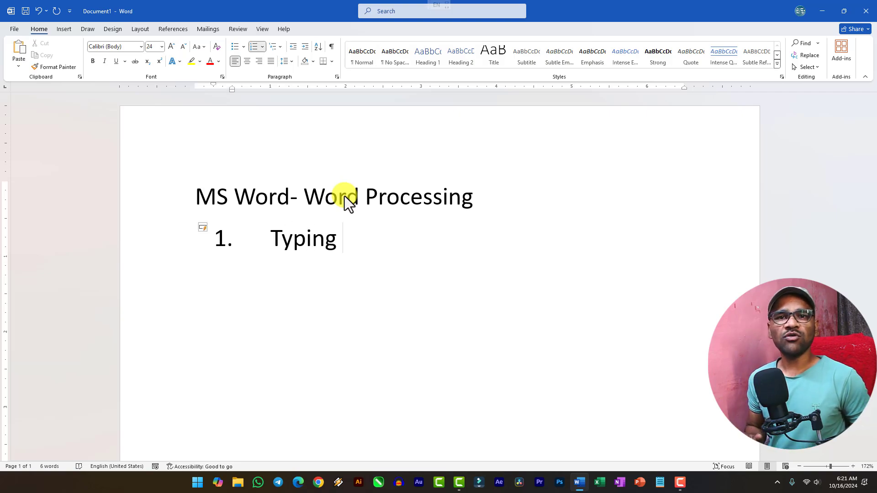
key("Return")
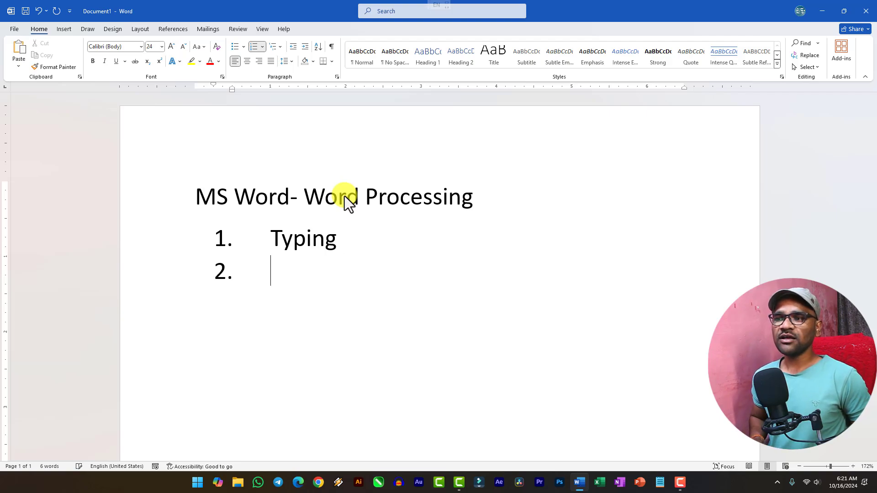
type("Editing")
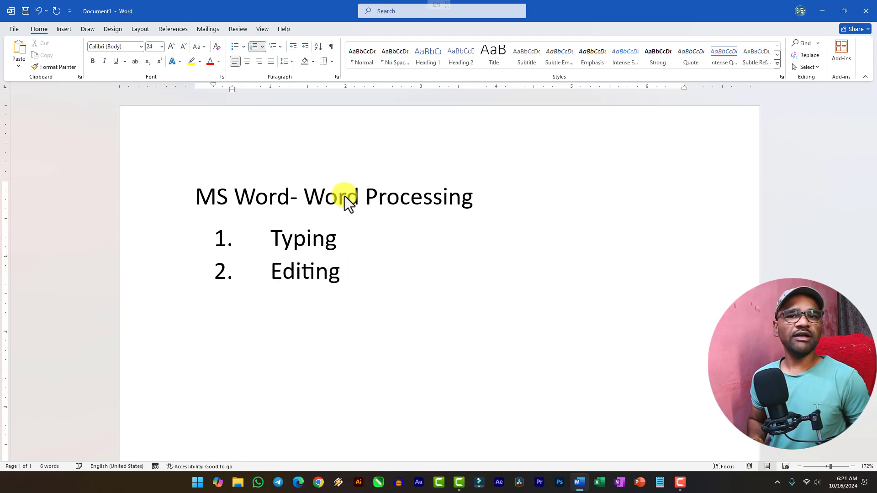
key("Return")
type("Formatting")
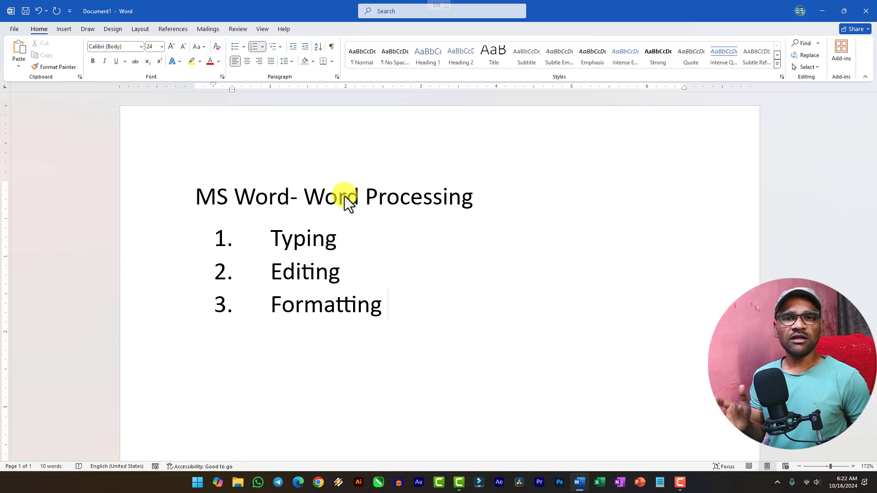
key("Return")
type("Saving")
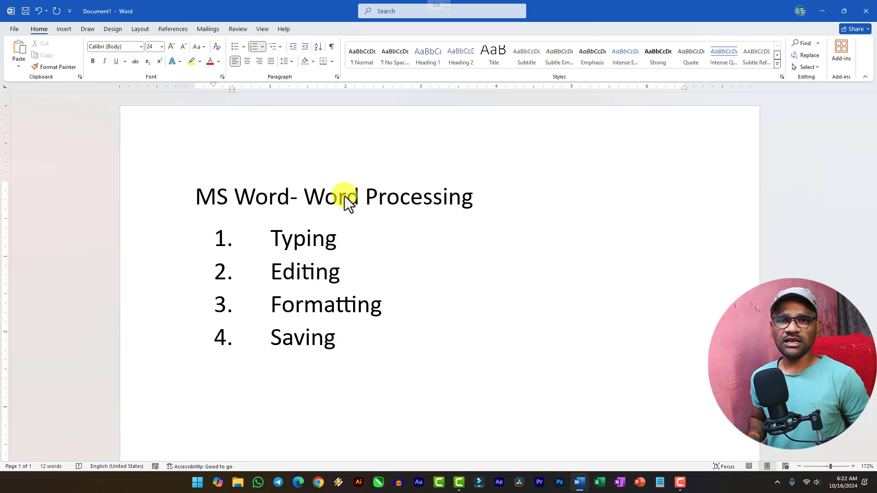
key("Return")
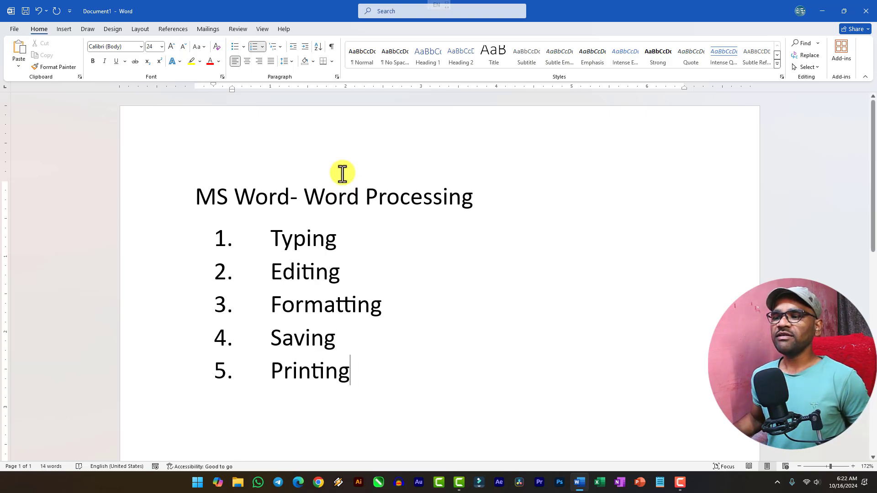
- Highlight the five list items and the heading's "Word Processing" in turn to relate the list to the term
left_click_drag(372, 392, 241, 234)
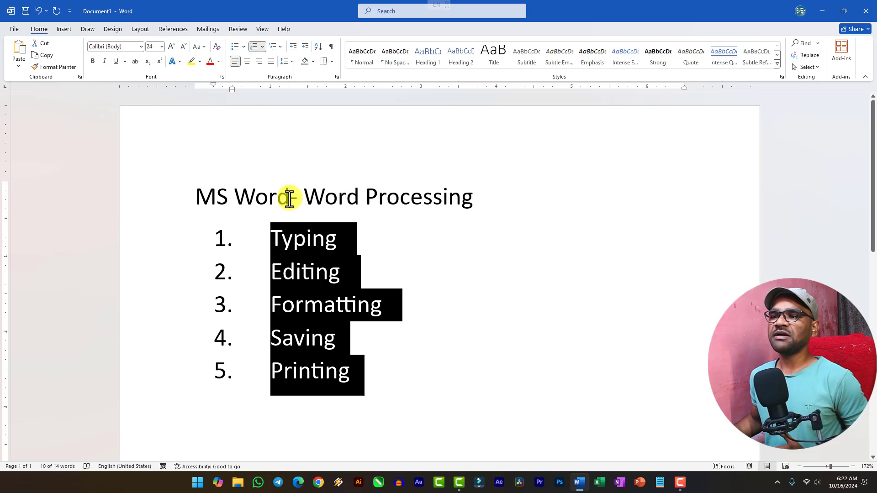
left_click_drag(307, 196, 456, 203)
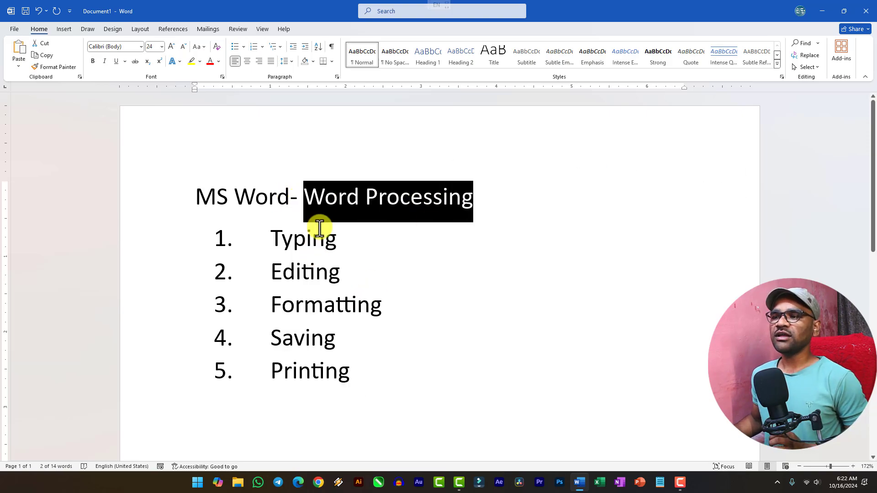
left_click(321, 209)
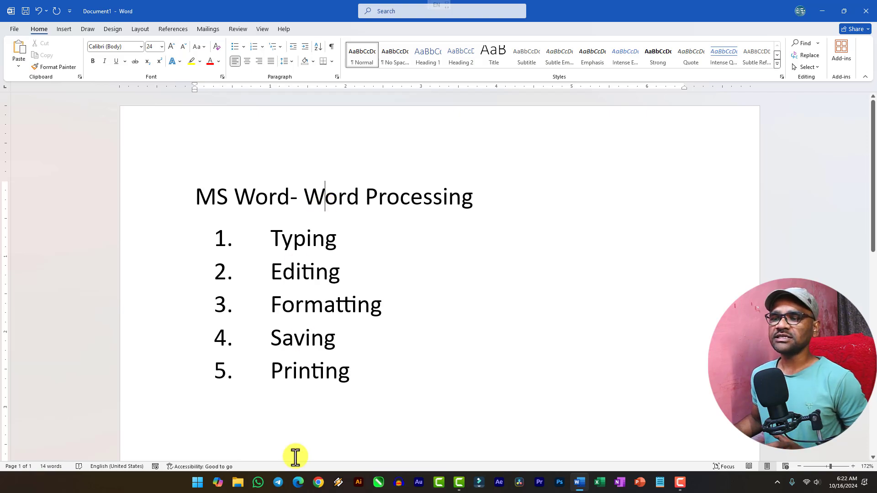
left_click_drag(355, 378, 201, 232)
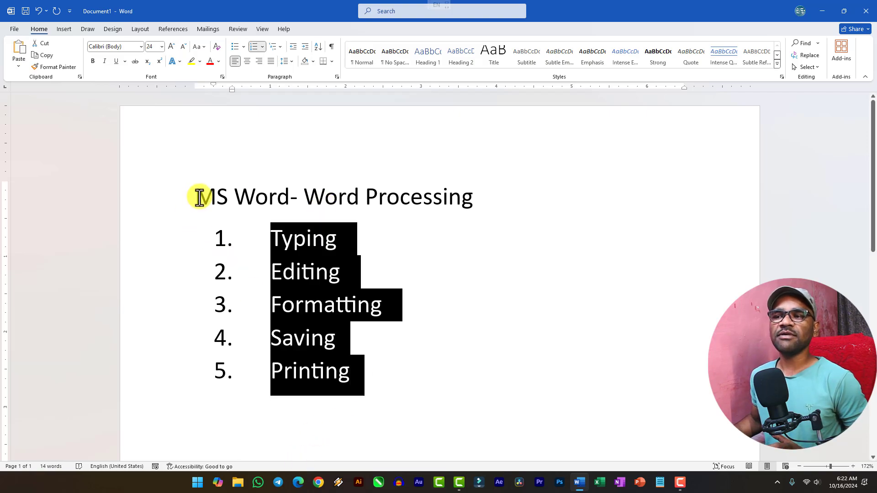
left_click_drag(197, 196, 464, 197)
left_click(336, 209)
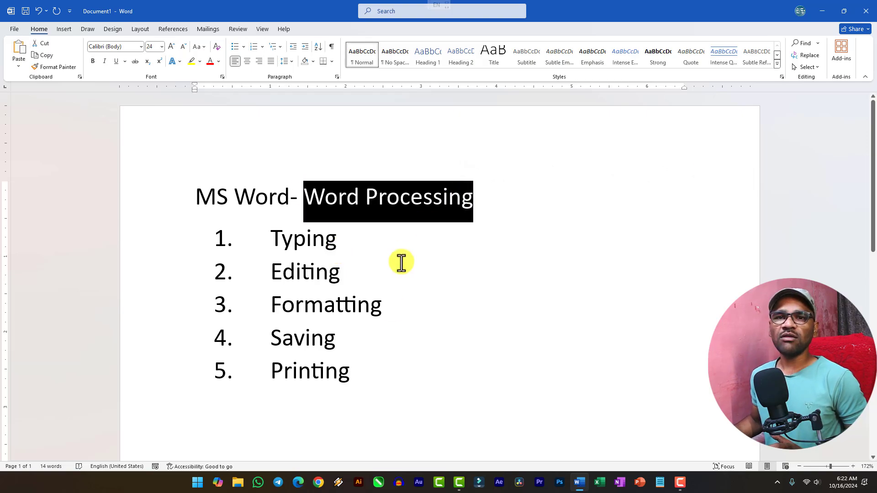
- End the numbered list after Printing and add the plain line "Create Document" below it
left_click(396, 361)
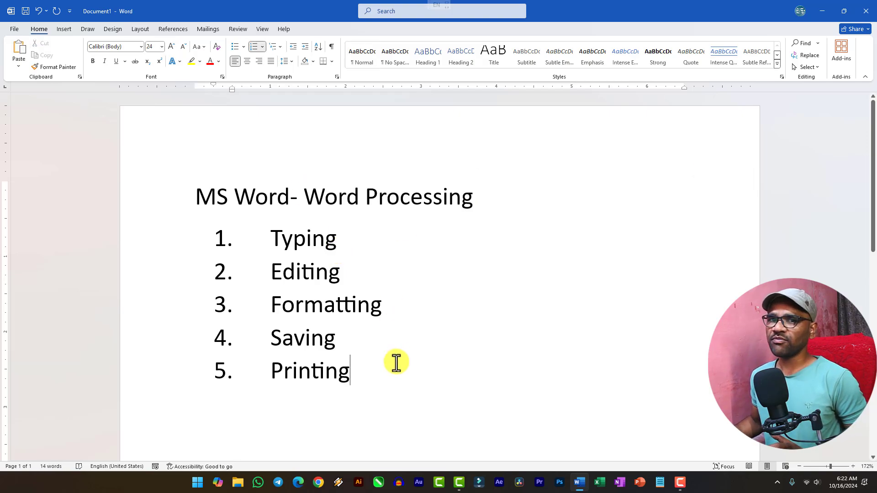
key("Return")
key("Return")
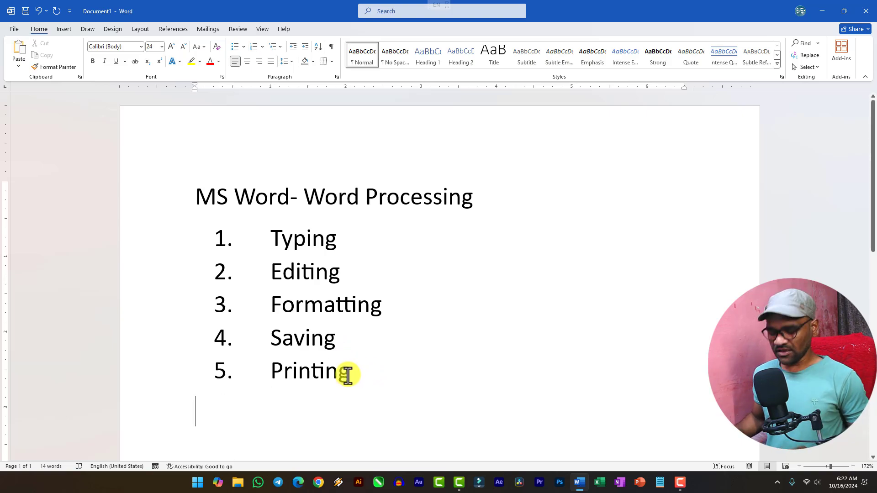
type("Create ")
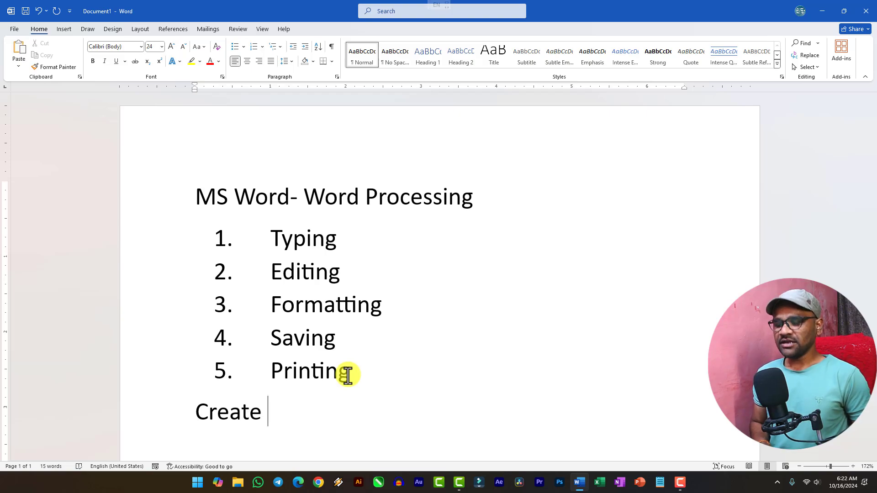
type("Doc")
key("BackSpace")
type("ocument")
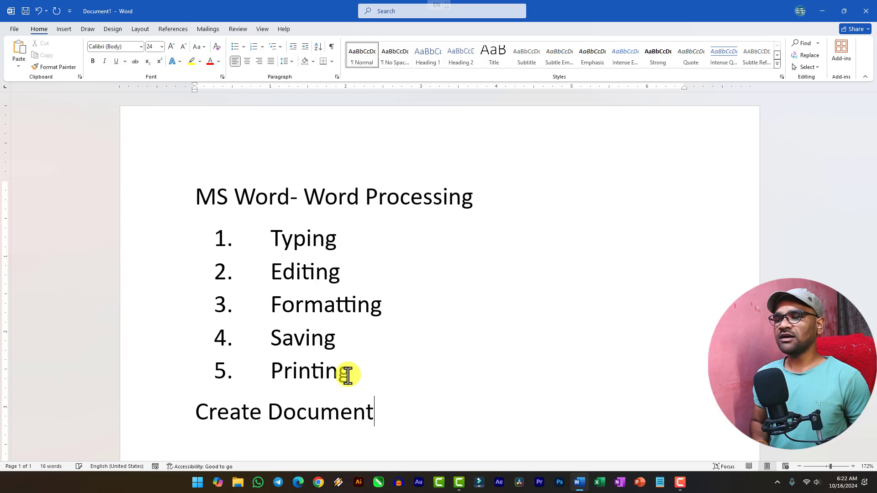
- Add two more lines below "Create Document" reading "Formatting" and "Editing"
key("Return")
type("Form")
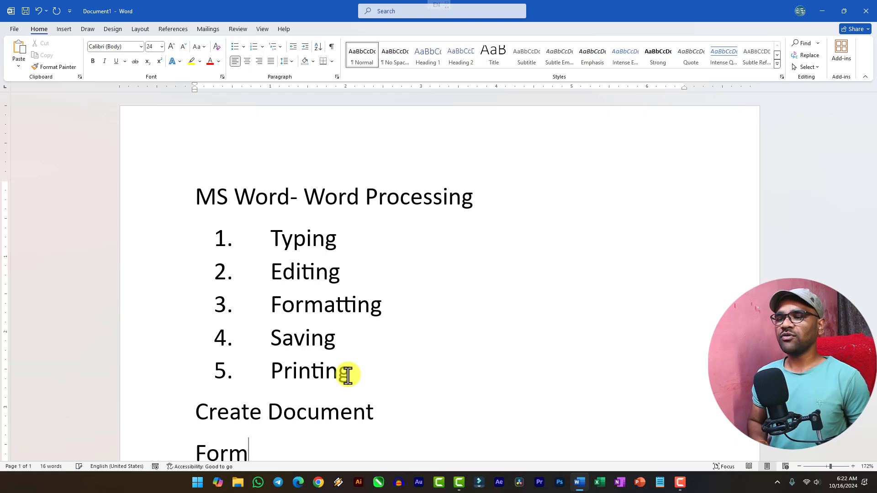
type("atting")
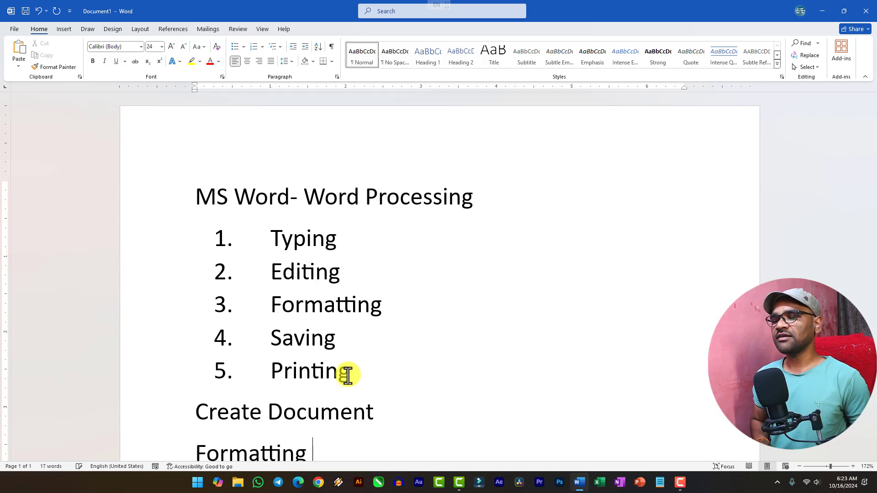
key("Return")
type("Editing")
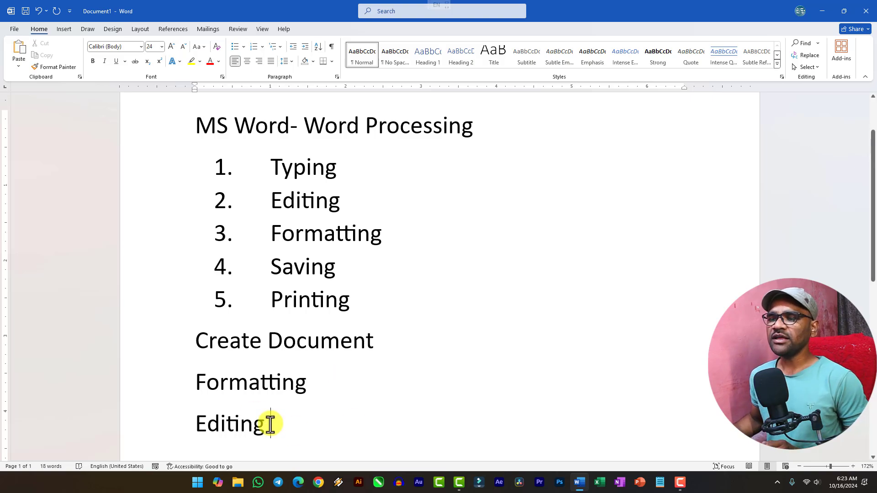
- Highlight the Saving and Printing items, the three lines below the list together, and each of those lines individually to review them
left_click_drag(268, 423, 174, 358)
left_click_drag(270, 266, 350, 301)
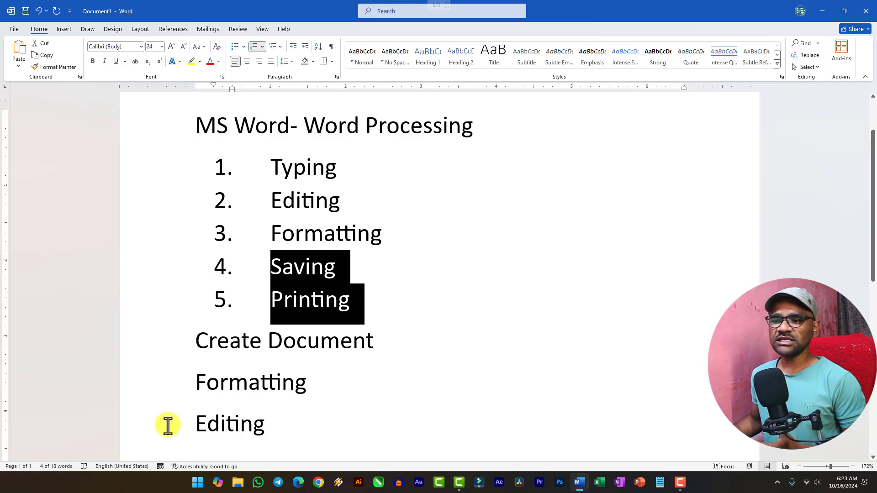
left_click_drag(196, 341, 274, 417)
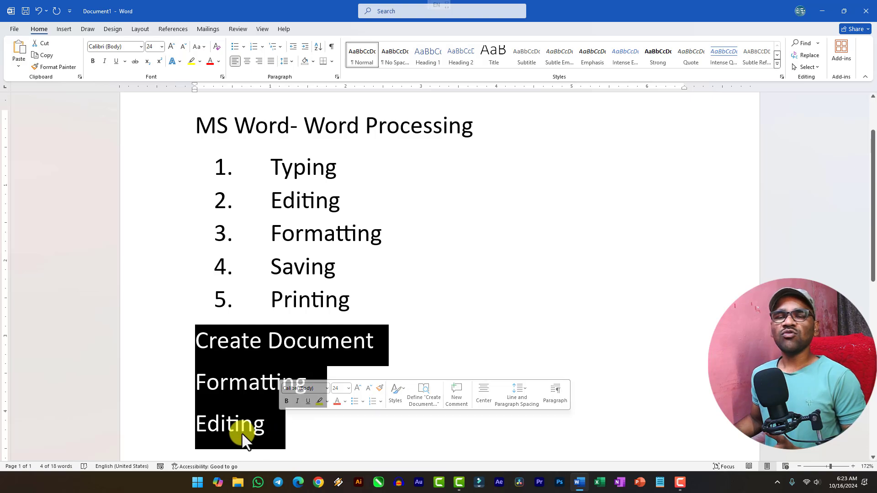
left_click(260, 426)
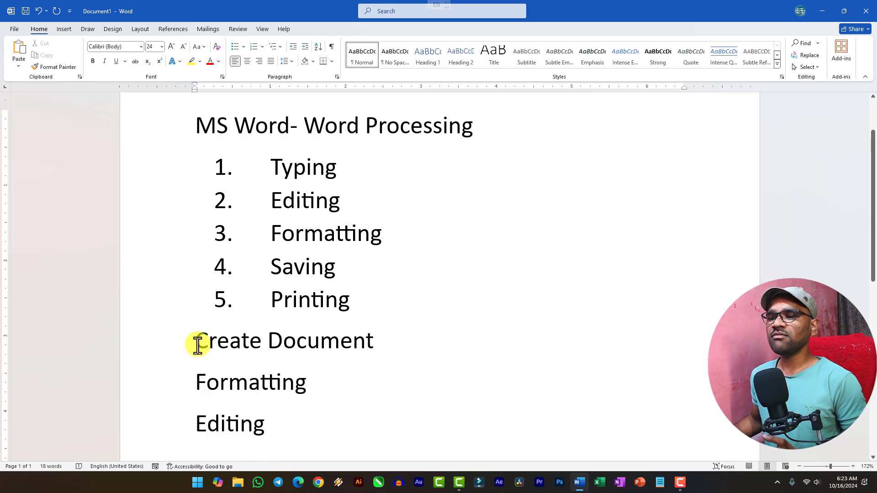
left_click_drag(197, 342, 364, 344)
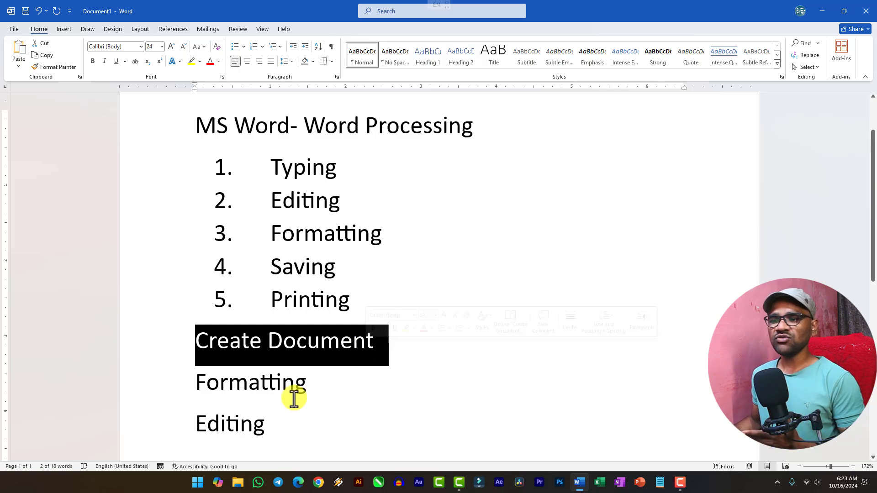
left_click_drag(186, 384, 301, 384)
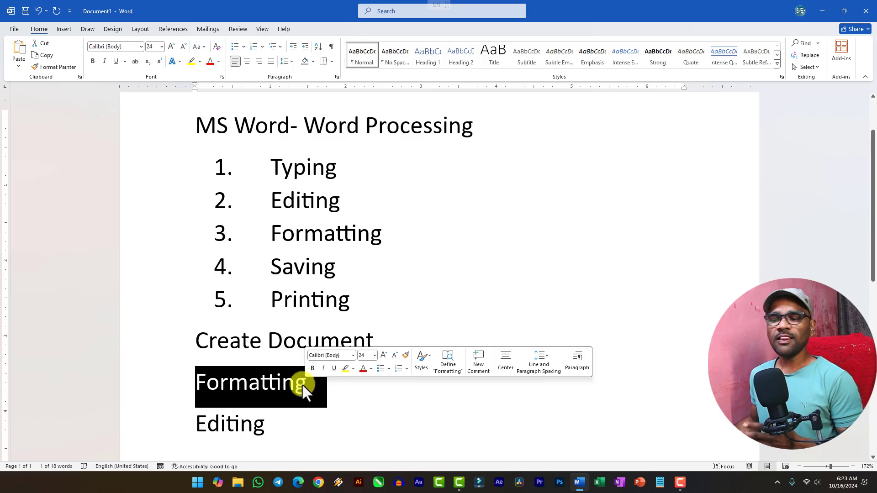
left_click_drag(195, 424, 274, 423)
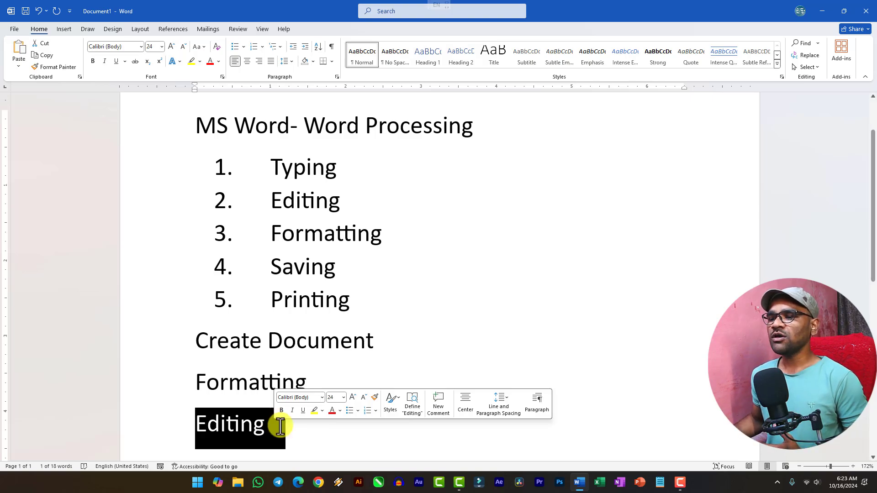
left_click(274, 427)
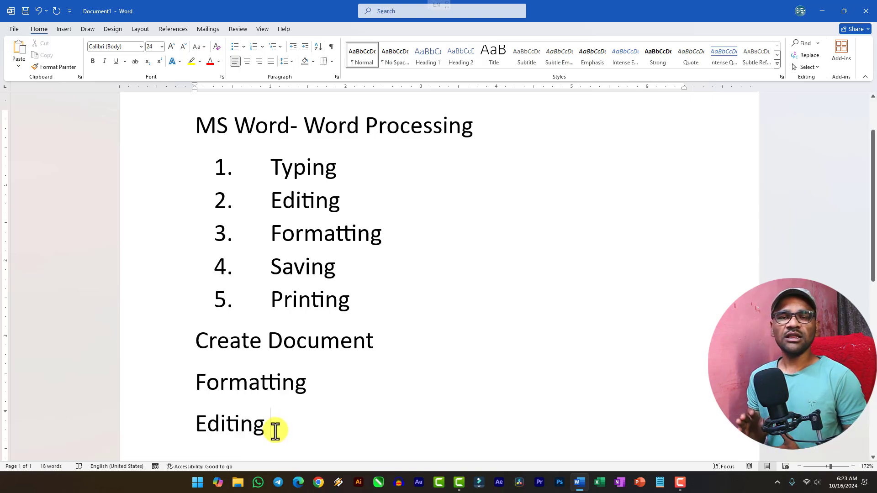